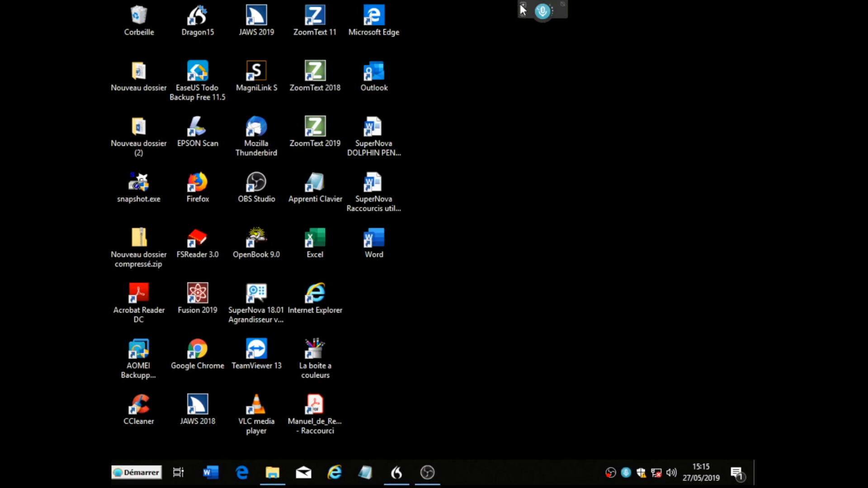
Step: Keep the Dragon bar in Modern mode with automatic collapsing turned off, and move the bar to the middle of the screen
{"action": "mouse_move", "coordinate": [520, 4]}
{"action": "left_click", "coordinate": [453, 15]}
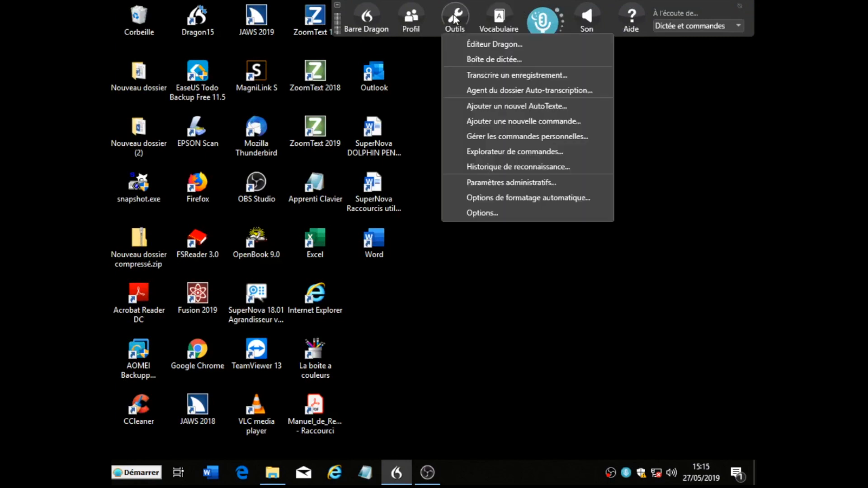
{"action": "left_click", "coordinate": [506, 213]}
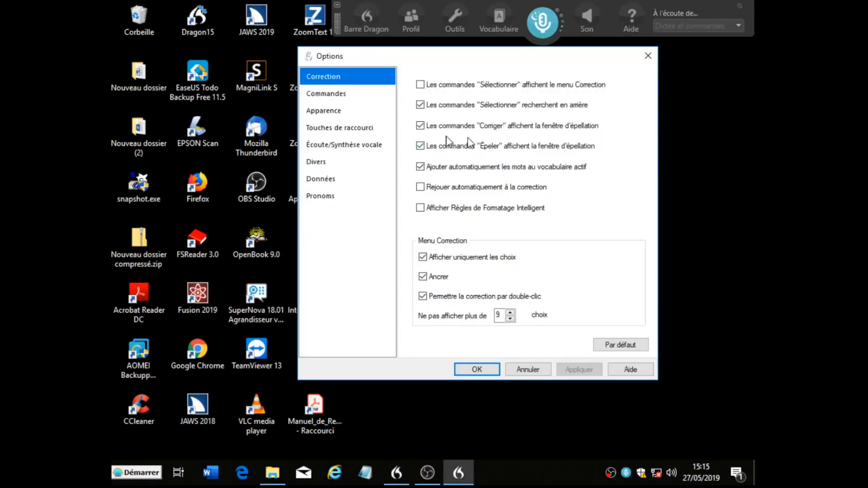
{"action": "left_click", "coordinate": [381, 114]}
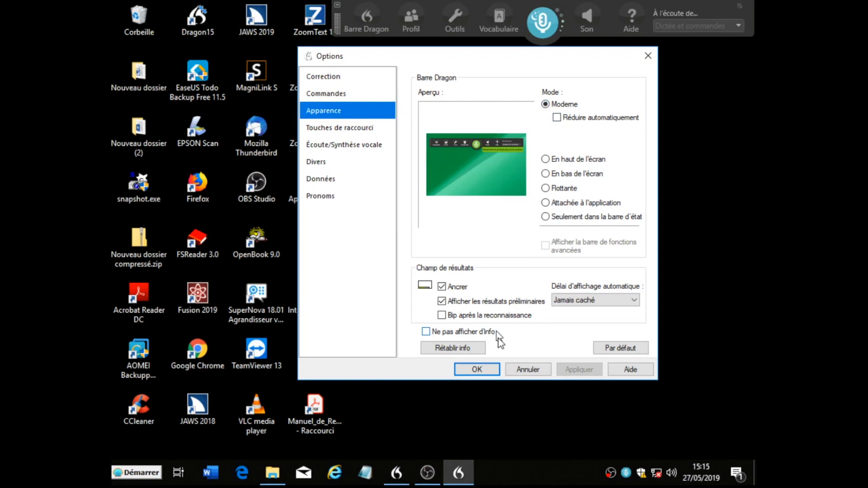
{"action": "left_click", "coordinate": [489, 370]}
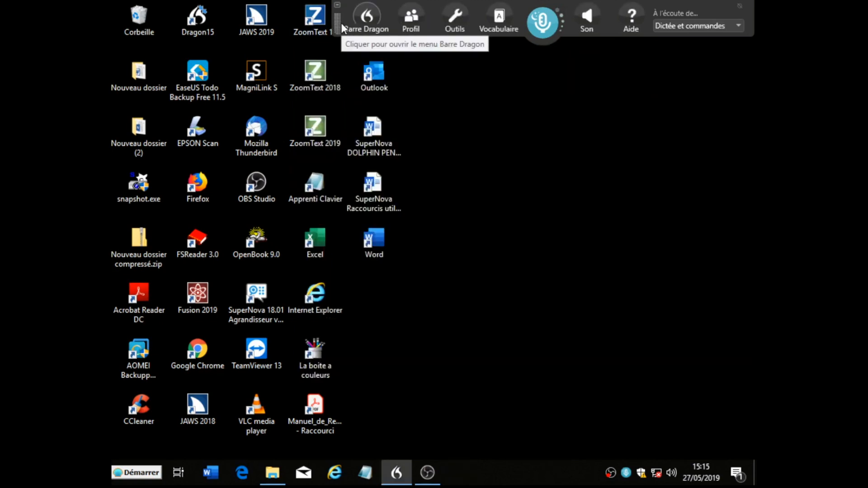
{"action": "left_click_drag", "start_coordinate": [341, 23], "coordinate": [240, 23]}
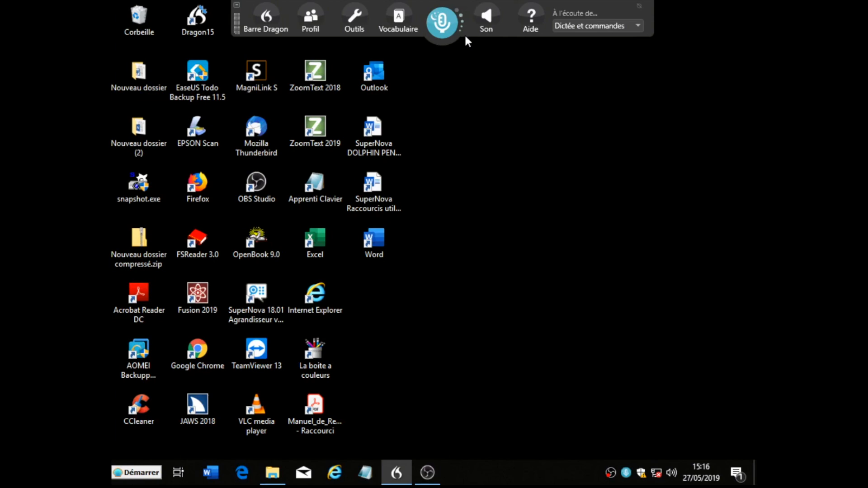
Step: Create a blank Word document and turn on the Dragon microphone to dictate a trial text
{"action": "left_click", "coordinate": [211, 472]}
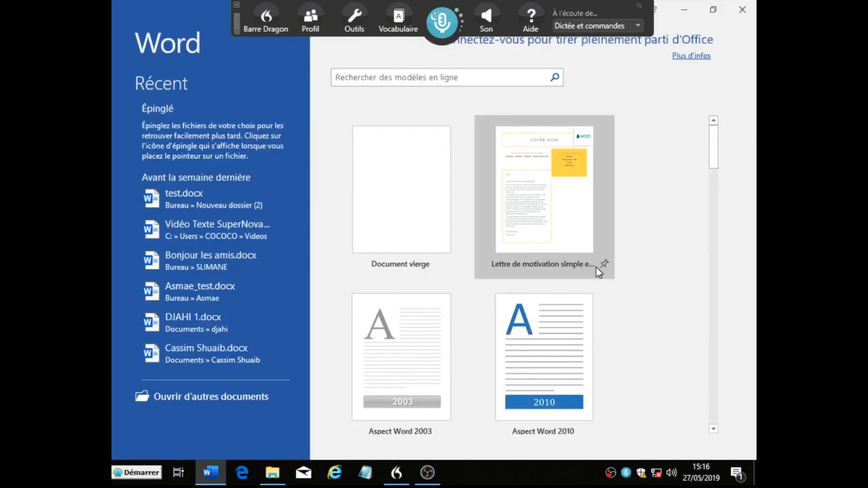
{"action": "left_click", "coordinate": [370, 177]}
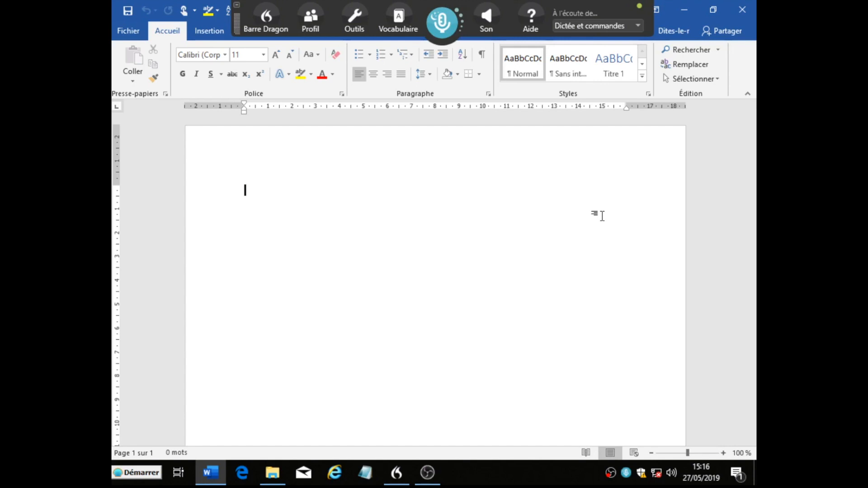
{"action": "key", "text": "KP_Add"}
{"action": "key", "text": "KP_Add"}
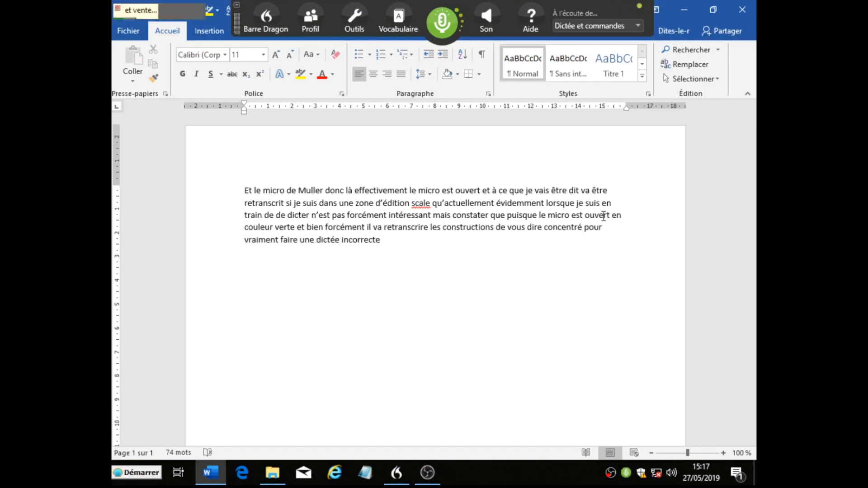
Step: Replace all the trial text with a dictated sentence introducing the speaker and the Dragon NaturallySpeaking version 15 video, followed by two line breaks
{"action": "key", "text": "ctrl+a"}
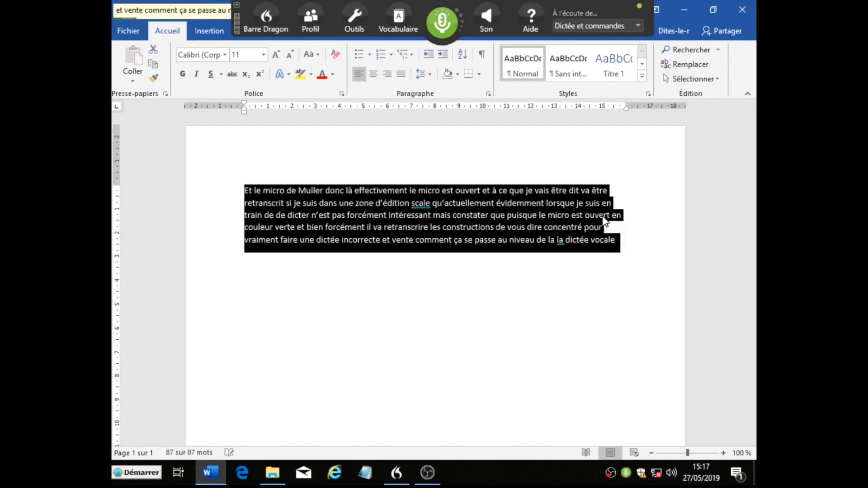
{"action": "key", "text": "Delete"}
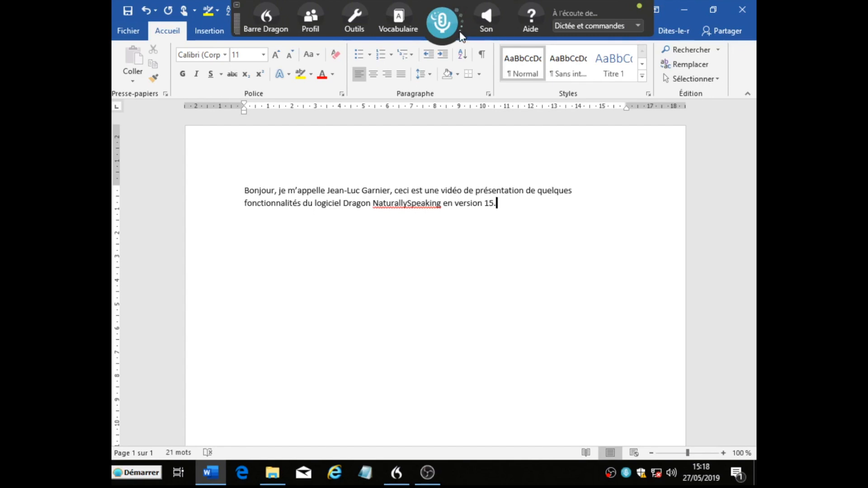
{"action": "key", "text": "Return"}
{"action": "key", "text": "Return"}
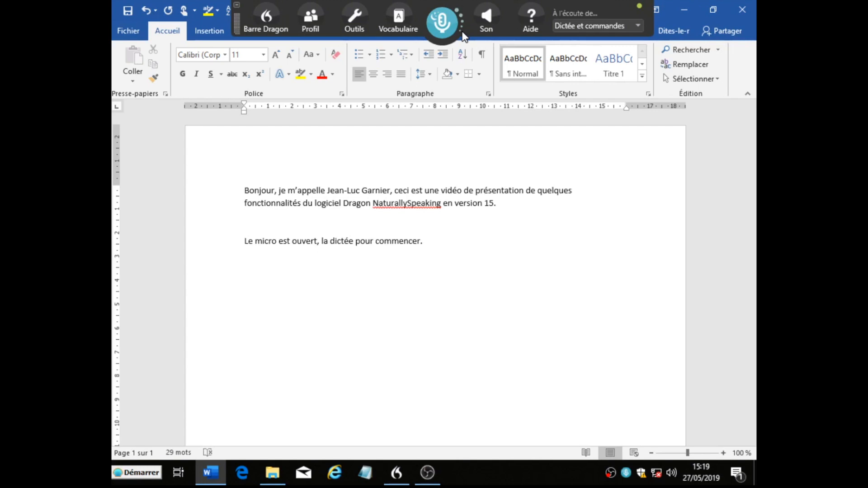
Step: Turn the microphone off and on again, and dictate "Bonjour, nous sommes le lundi 27 juin 2019." two lines below the existing text
{"action": "key", "text": "KP_Add"}
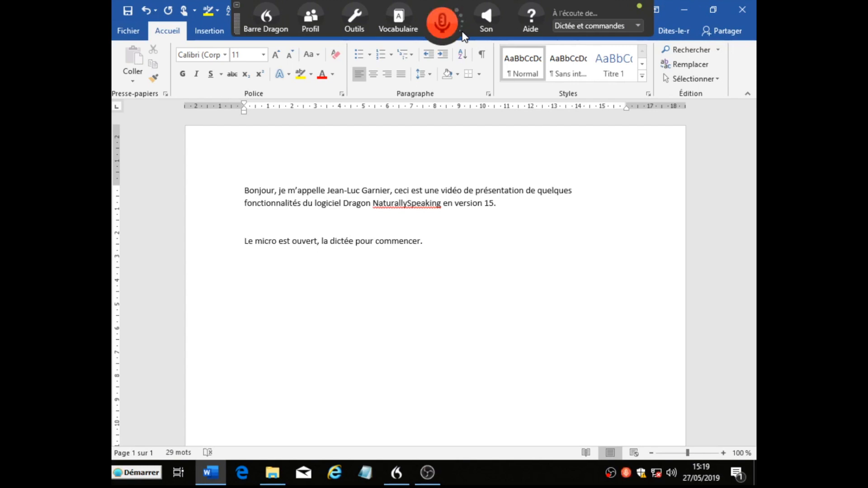
{"action": "key", "text": "KP_Add"}
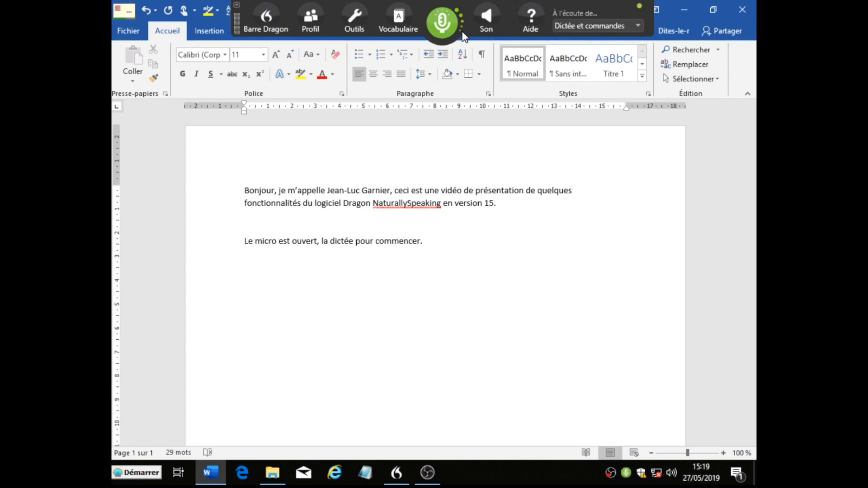
{"action": "key", "text": "Return"}
{"action": "key", "text": "Return"}
{"action": "type", "text": "Bonjour,"}
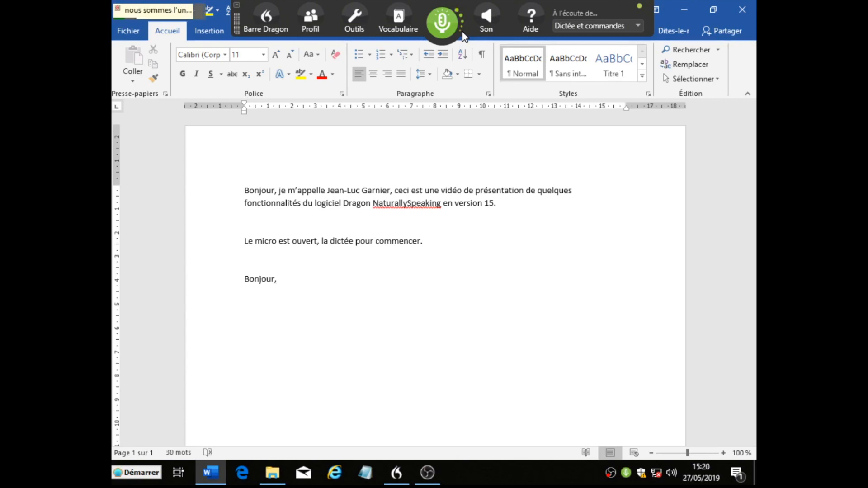
{"action": "type", "text": " nous sommes le lundi 27 juin 2019"}
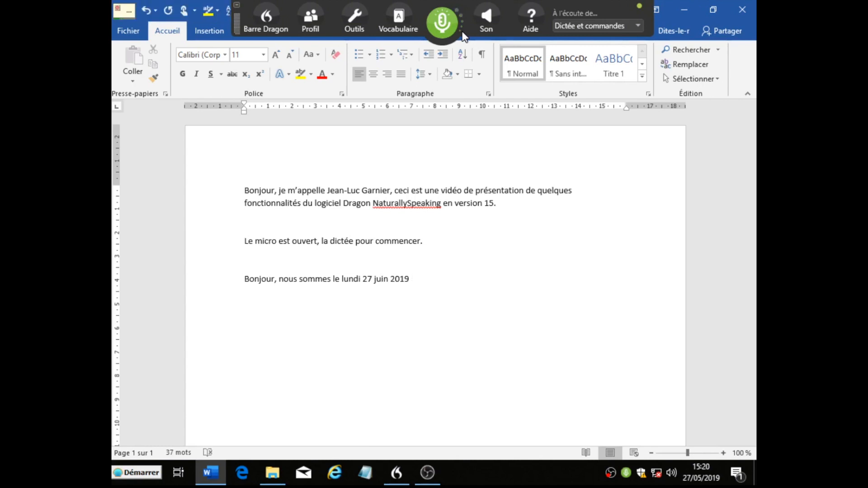
{"action": "type", "text": "."}
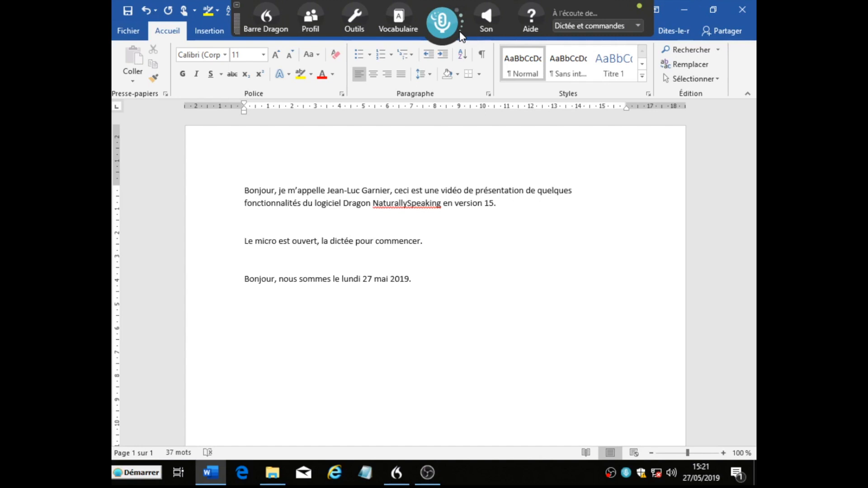
Step: Replace the speaker's full name in the opening sentence by voice, and add two line breaks at the end of the document
{"action": "left_click", "coordinate": [459, 32]}
{"action": "left_click", "coordinate": [459, 33]}
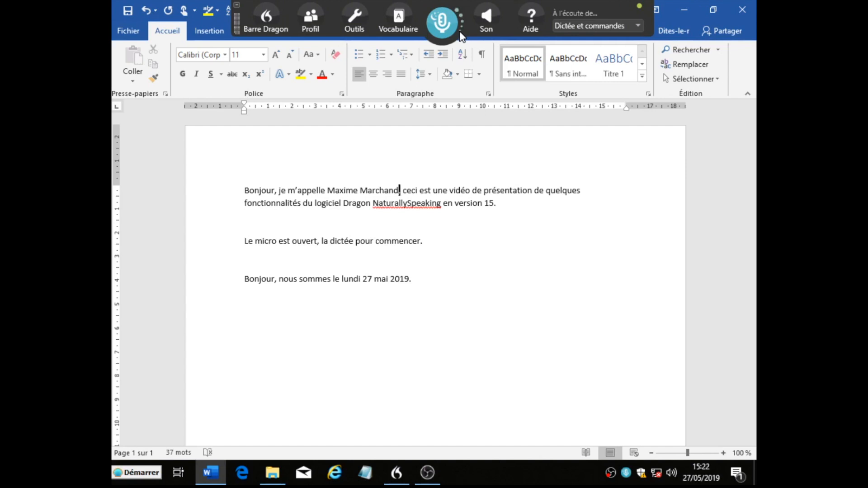
{"action": "key", "text": "ctrl+End"}
{"action": "key", "text": "Return"}
{"action": "key", "text": "Return"}
Step: Turn on the microphone, start Microsoft Excel by voice and create a blank workbook
{"action": "key", "text": "KP_Add"}
{"action": "key", "text": "KP_Add"}
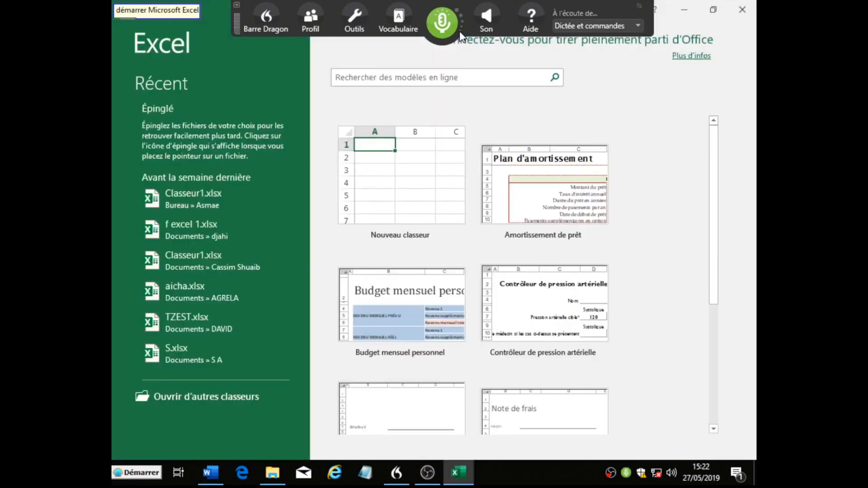
{"action": "left_click", "coordinate": [405, 195]}
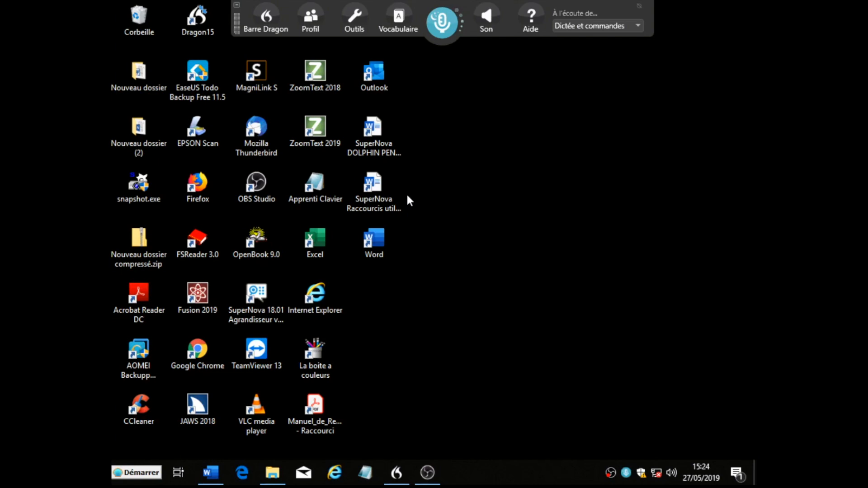
Step: Bring the Word document back by voice command and close it, saved as Bonjour.docx in Documents
{"action": "key", "text": "KP_Add"}
{"action": "key", "text": "KP_Add"}
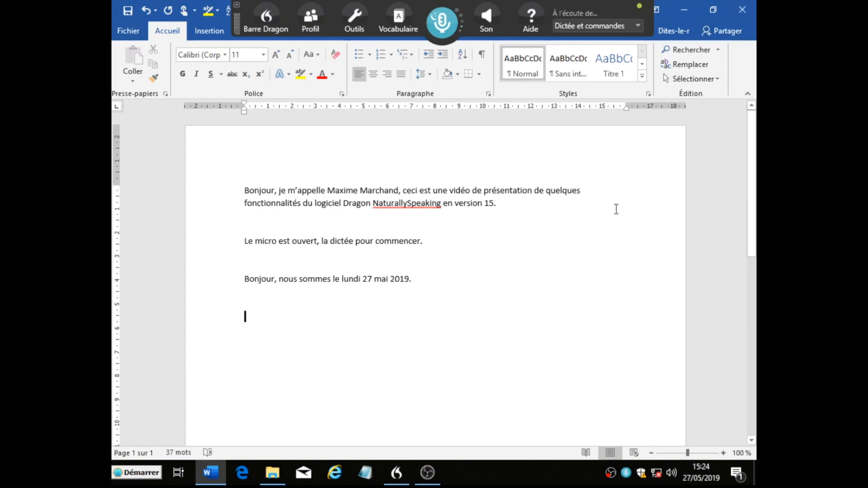
{"action": "left_click", "coordinate": [537, 240]}
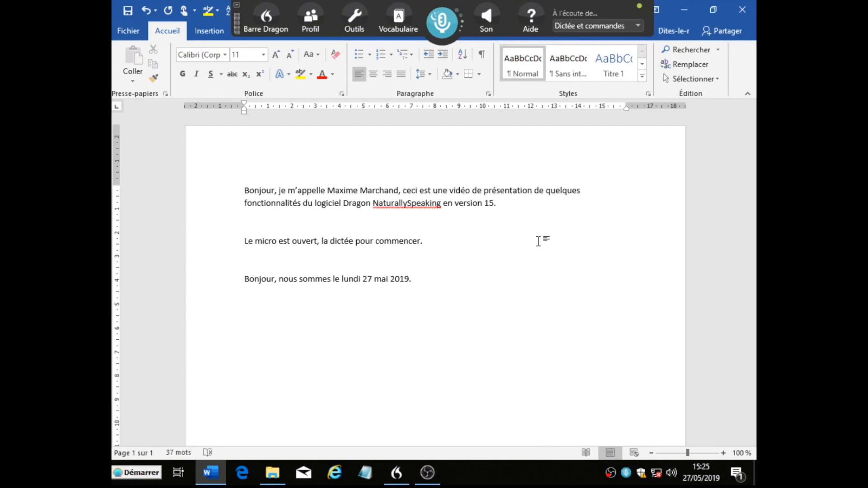
{"action": "key", "text": "KP_Add"}
{"action": "key", "text": "KP_Add"}
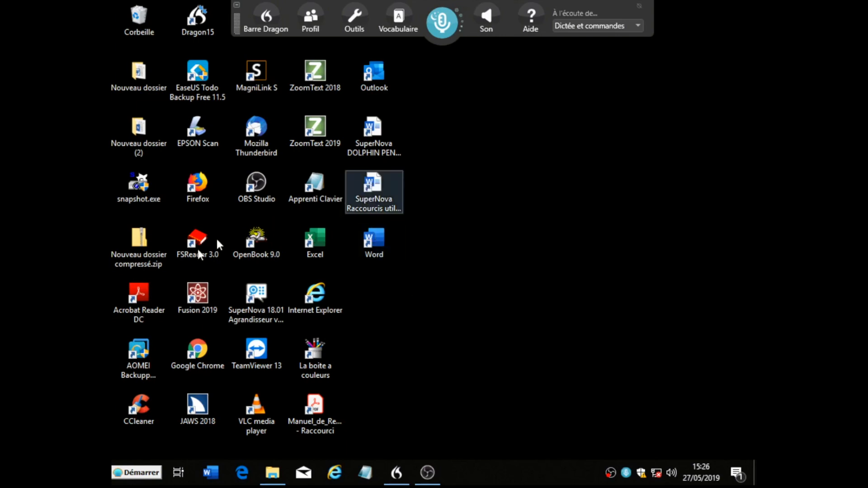
Step: Create a new blank Word document and dictate "Ceci est le logiciel Dragon." with "Dragon." in bold, followed by two line breaks
{"action": "left_click", "coordinate": [214, 480]}
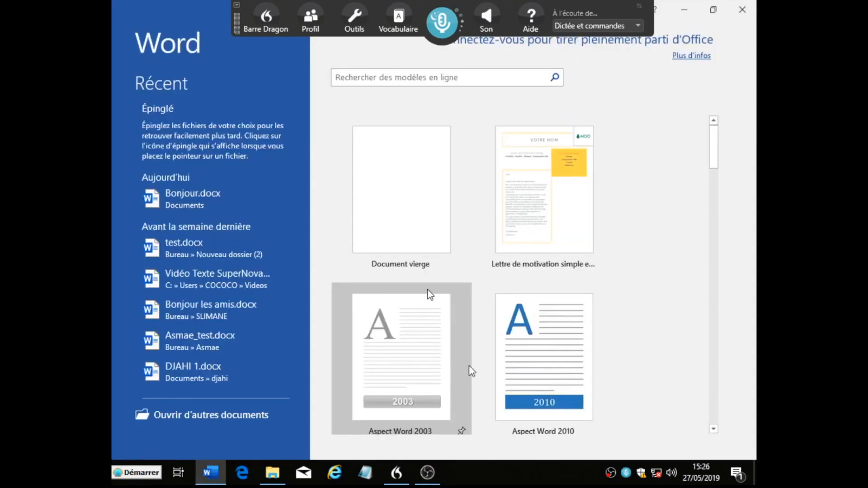
{"action": "left_click", "coordinate": [402, 236]}
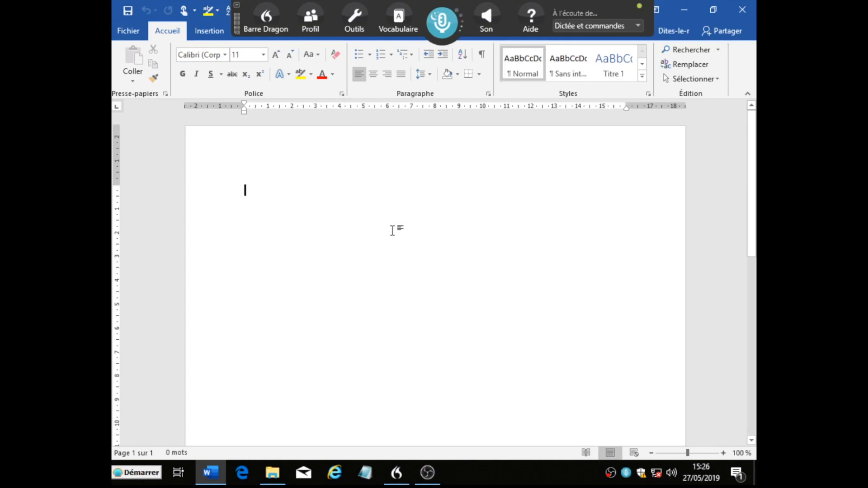
{"action": "key", "text": "KP_Add"}
{"action": "key", "text": "KP_Add"}
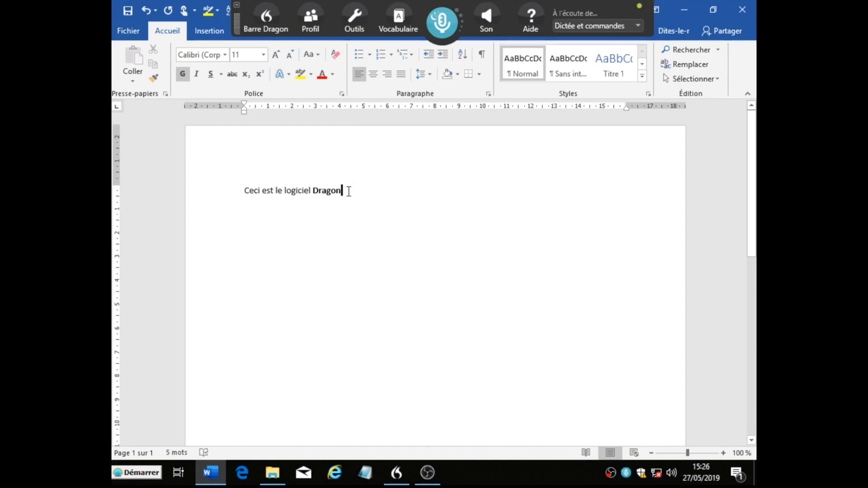
{"action": "type", "text": "."}
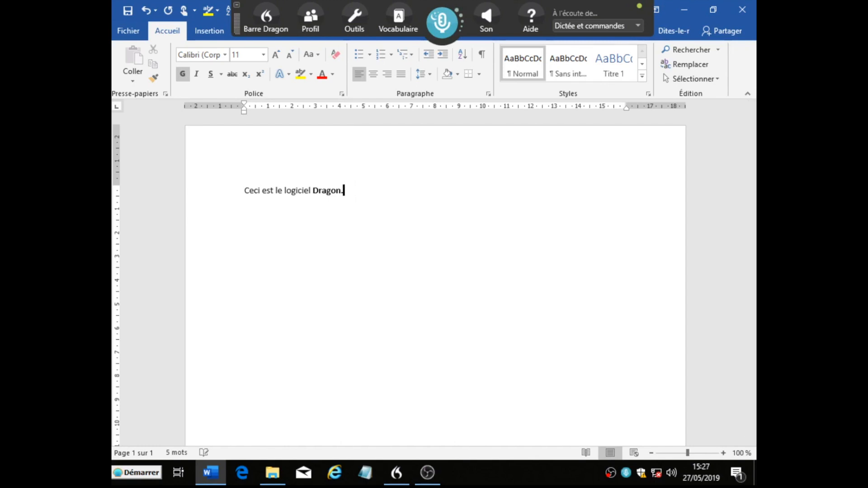
{"action": "key", "text": "Return"}
{"action": "key", "text": "Return"}
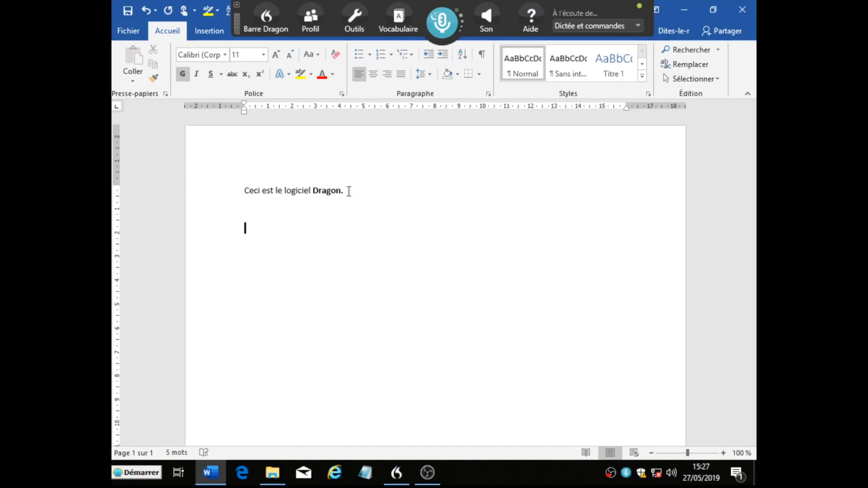